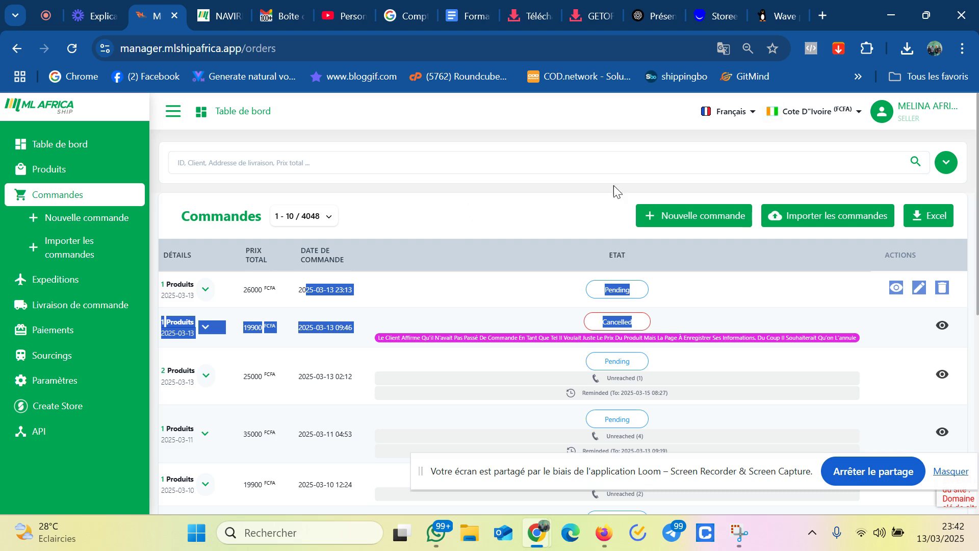
Open the order import page and select Cote D'Ivoire as the warehouse country
{"action": "left_click", "coordinate": [820, 219]}
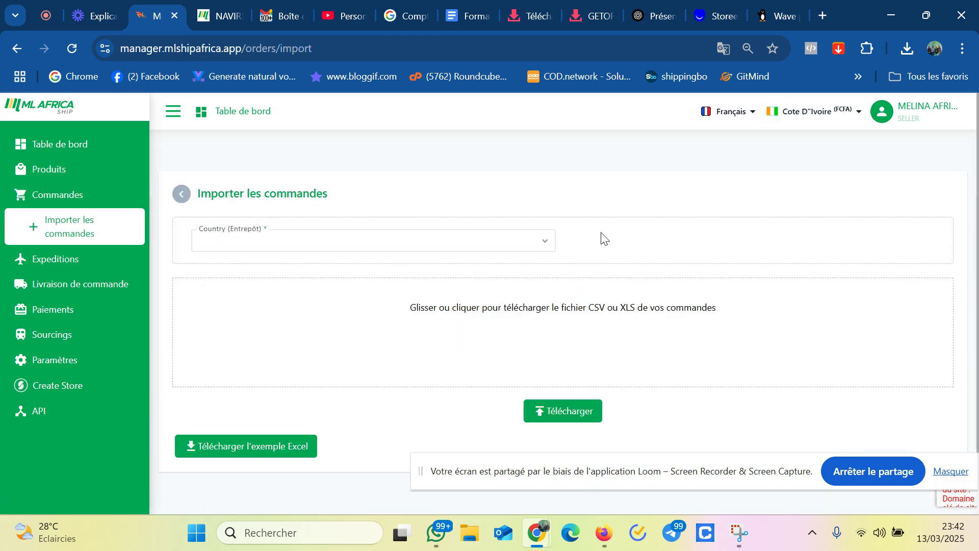
{"action": "left_click", "coordinate": [427, 246]}
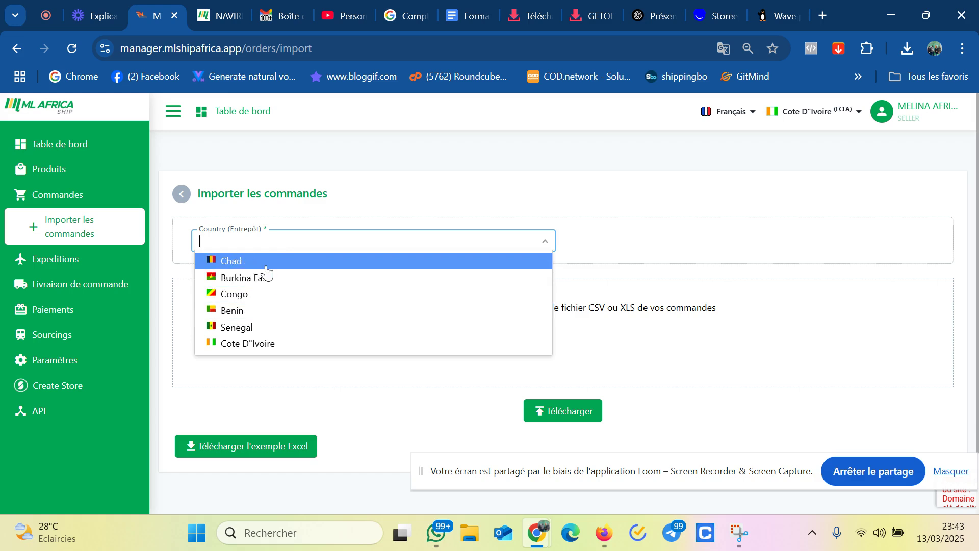
{"action": "left_click", "coordinate": [288, 346]}
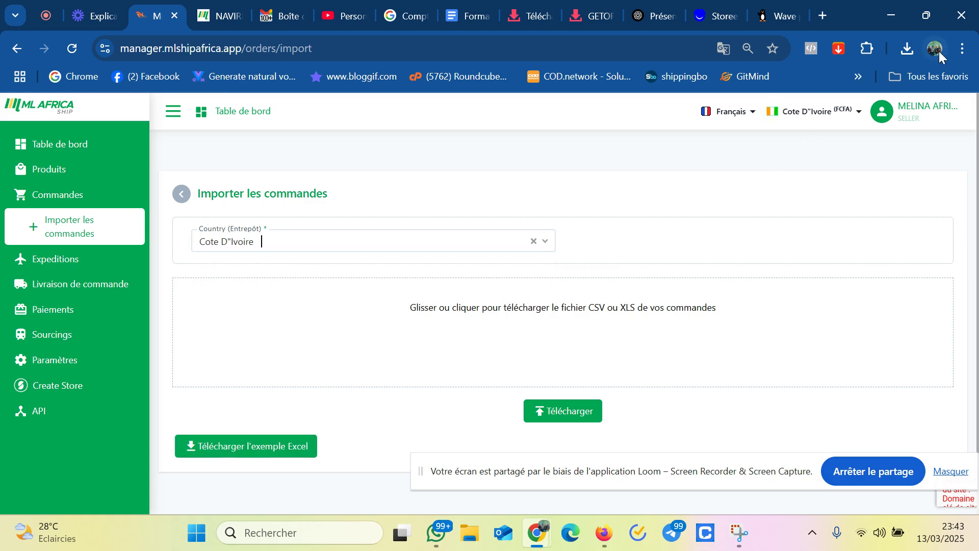
{"action": "left_click", "coordinate": [911, 53]}
{"action": "left_click", "coordinate": [748, 120]}
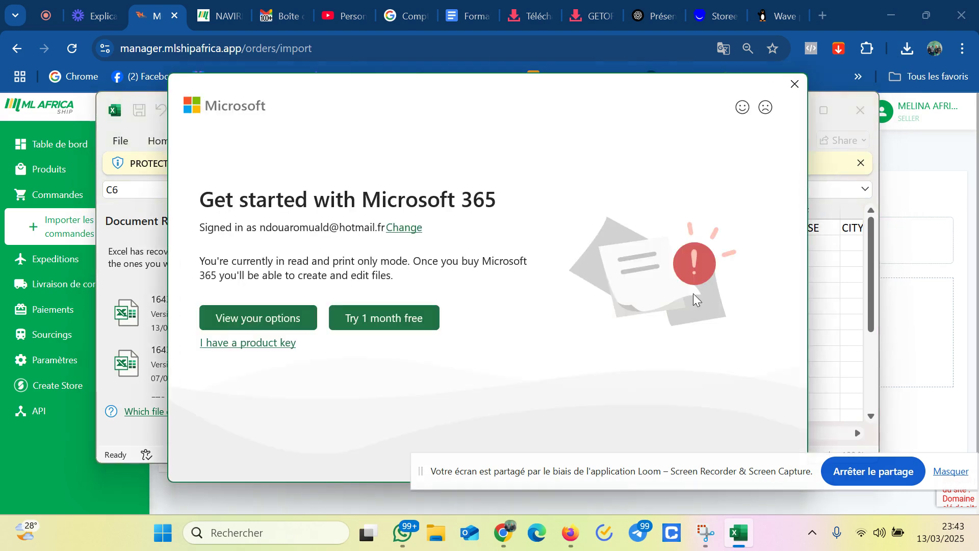
{"action": "left_click", "coordinate": [795, 83]}
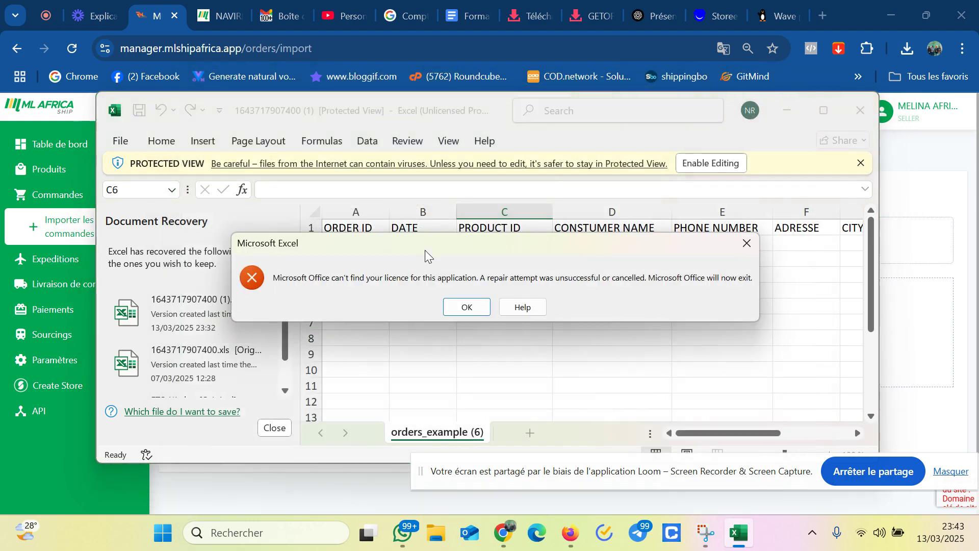
{"action": "left_click", "coordinate": [747, 243]}
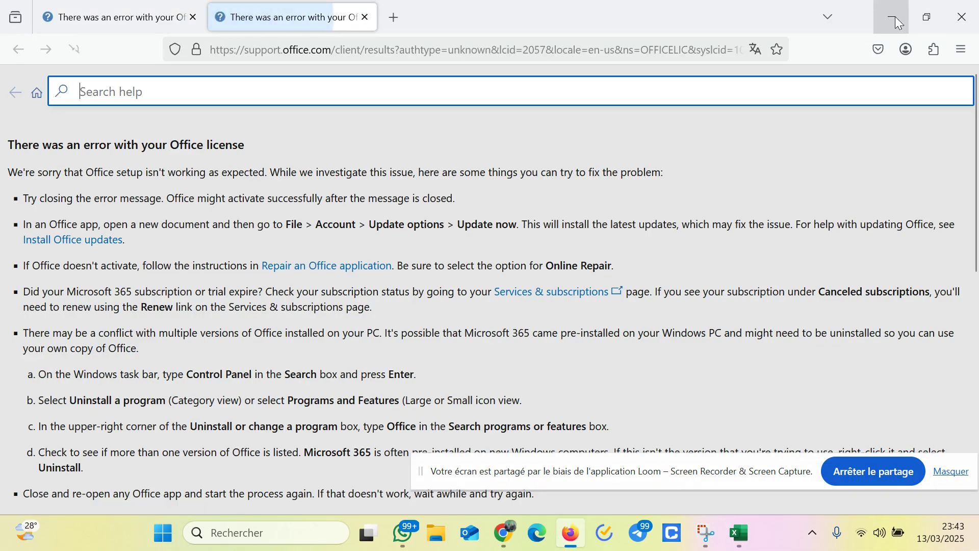
{"action": "left_click", "coordinate": [892, 17]}
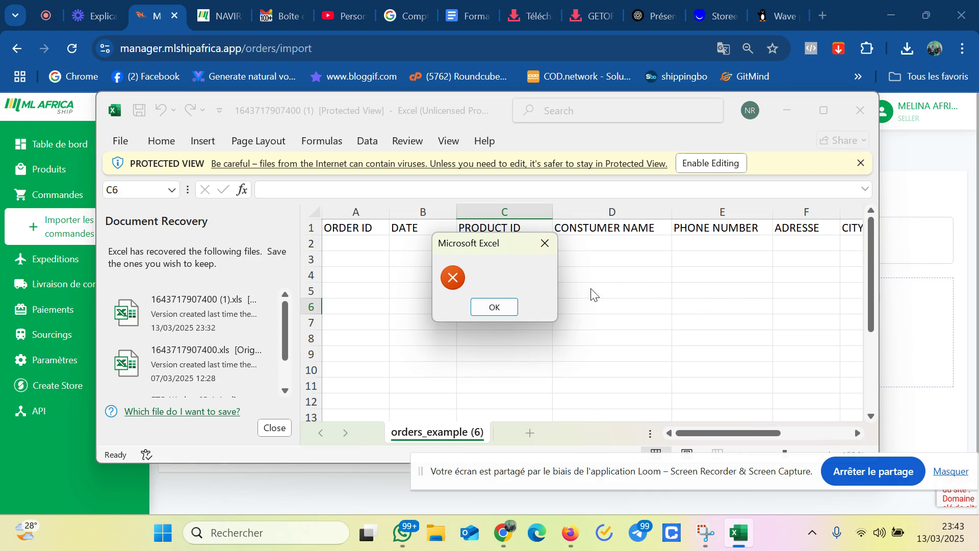
{"action": "left_click", "coordinate": [495, 307]}
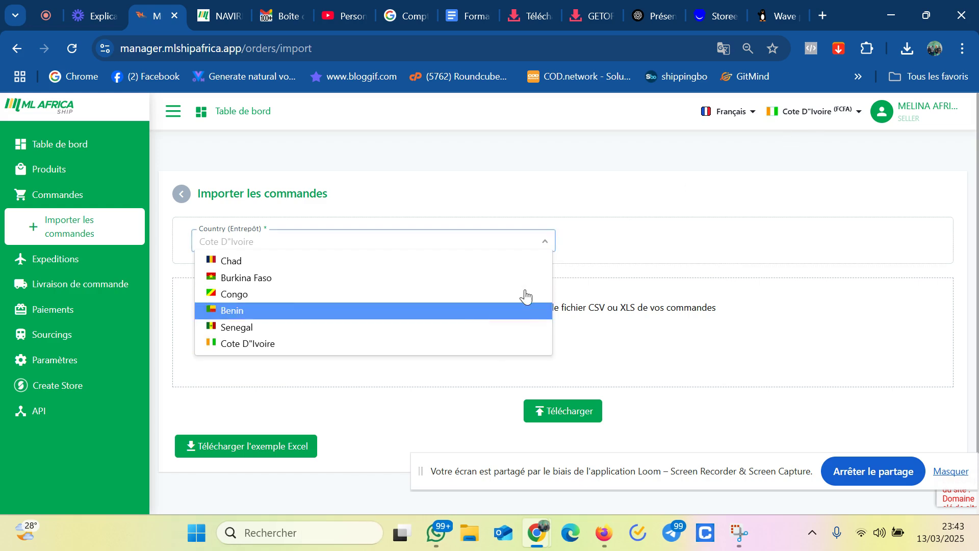
{"action": "left_click", "coordinate": [656, 201]}
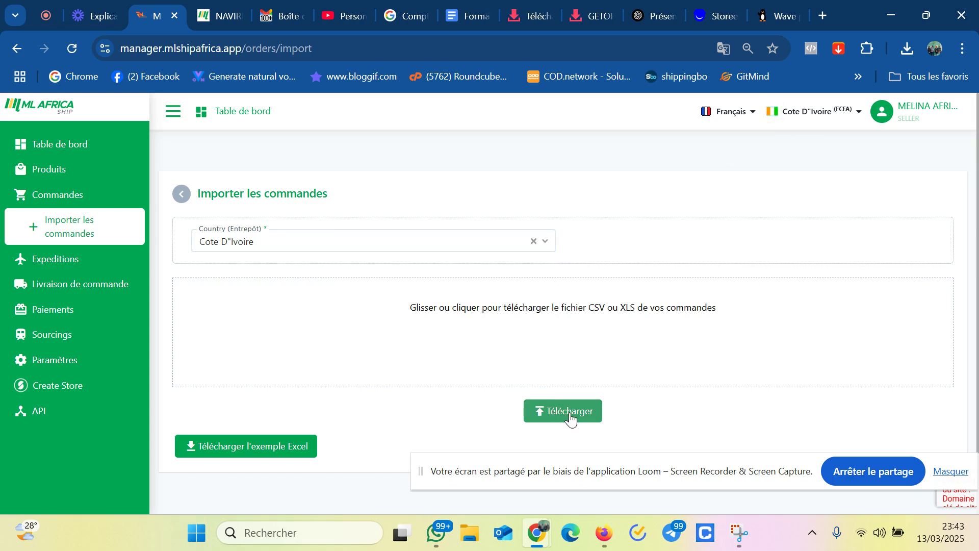
Return to the orders list and review the status of the orders on its first page
{"action": "left_click", "coordinate": [75, 195]}
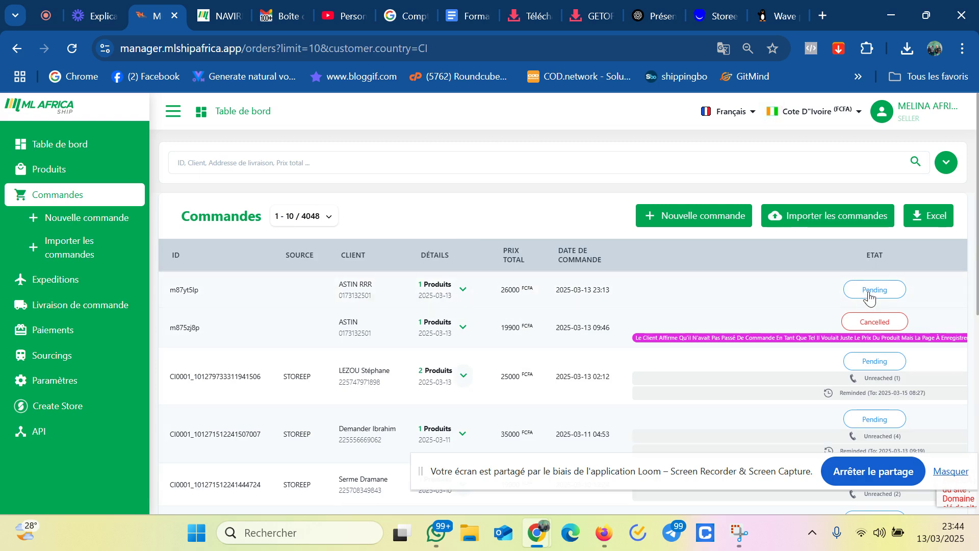
{"action": "scroll", "coordinate": [868, 299], "scroll_direction": "down", "scroll_amount": 5}
{"action": "scroll", "coordinate": [870, 306], "scroll_direction": "down", "scroll_amount": 3}
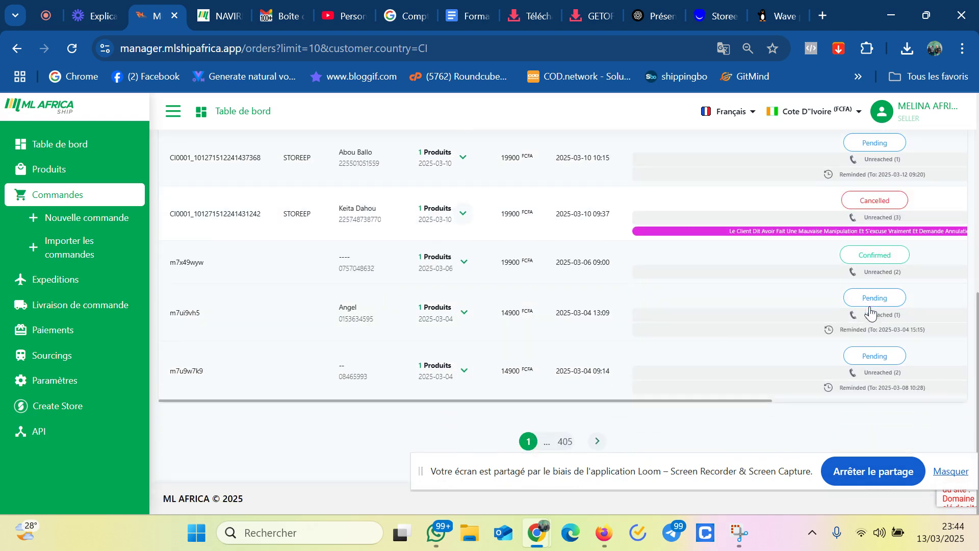
{"action": "scroll", "coordinate": [869, 336], "scroll_direction": "up", "scroll_amount": 6}
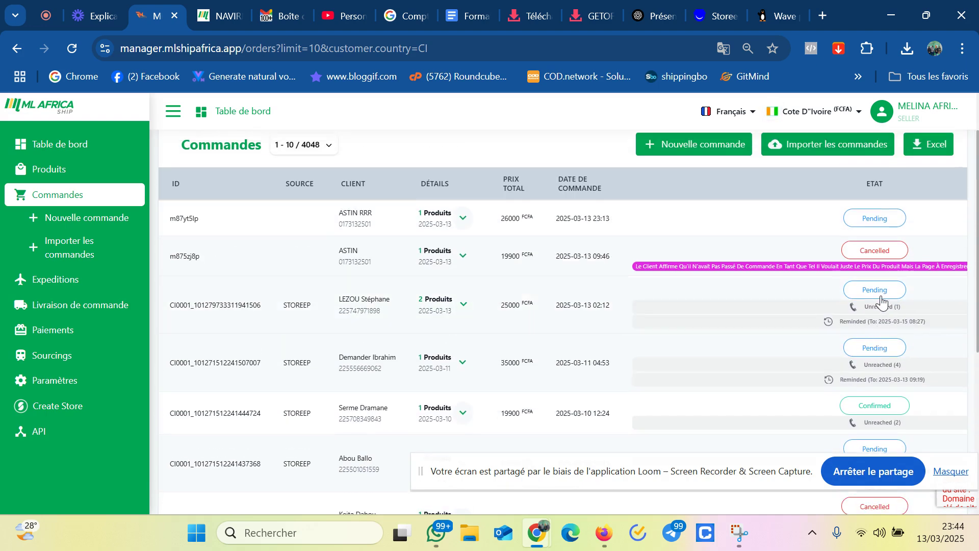
{"action": "scroll", "coordinate": [869, 327], "scroll_direction": "up", "scroll_amount": 1}
{"action": "scroll", "coordinate": [859, 287], "scroll_direction": "down", "scroll_amount": 1}
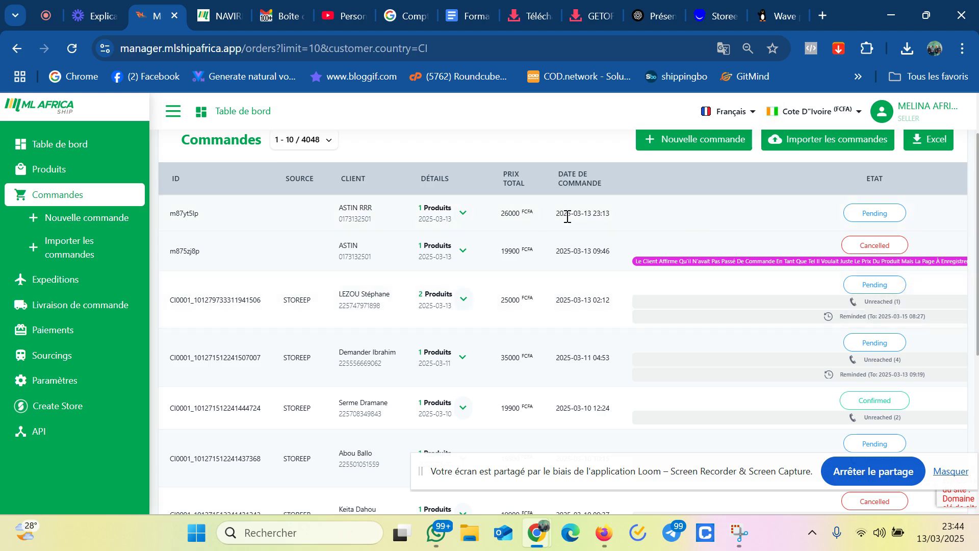
{"action": "left_click_drag", "start_coordinate": [567, 217], "coordinate": [694, 219]}
{"action": "scroll", "coordinate": [866, 229], "scroll_direction": "right", "scroll_amount": 5}
{"action": "left_click", "coordinate": [758, 229]}
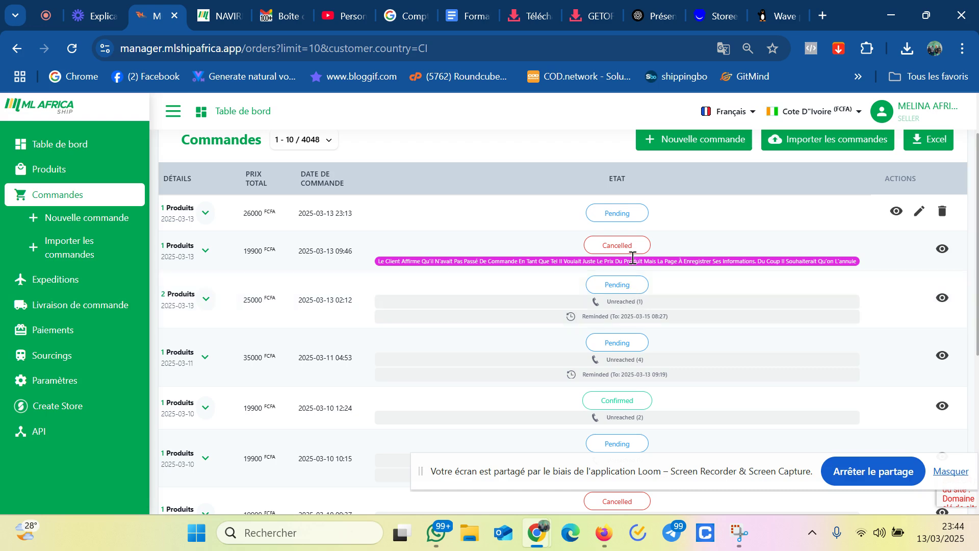
{"action": "left_click", "coordinate": [943, 251]}
{"action": "scroll", "coordinate": [572, 373], "scroll_direction": "down", "scroll_amount": 3}
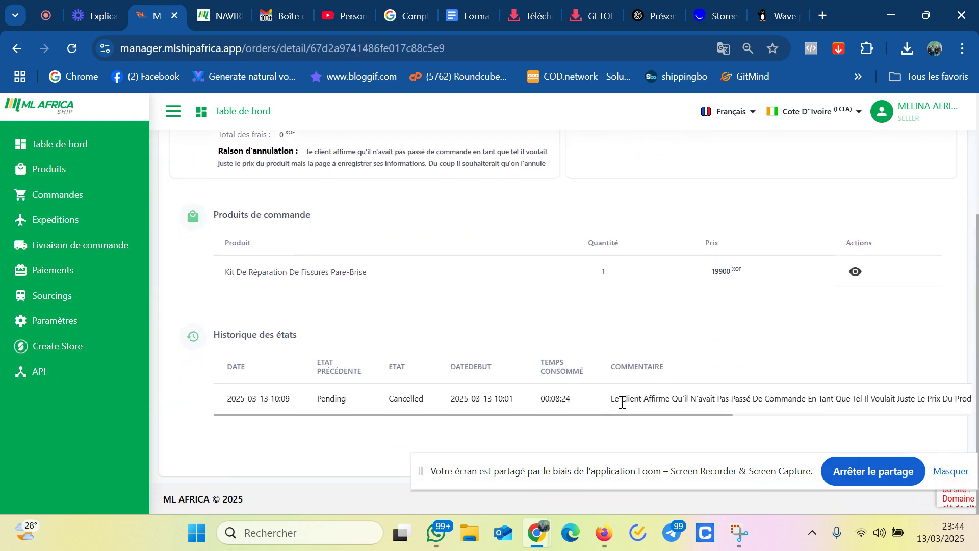
{"action": "left_click_drag", "start_coordinate": [611, 405], "coordinate": [898, 393]}
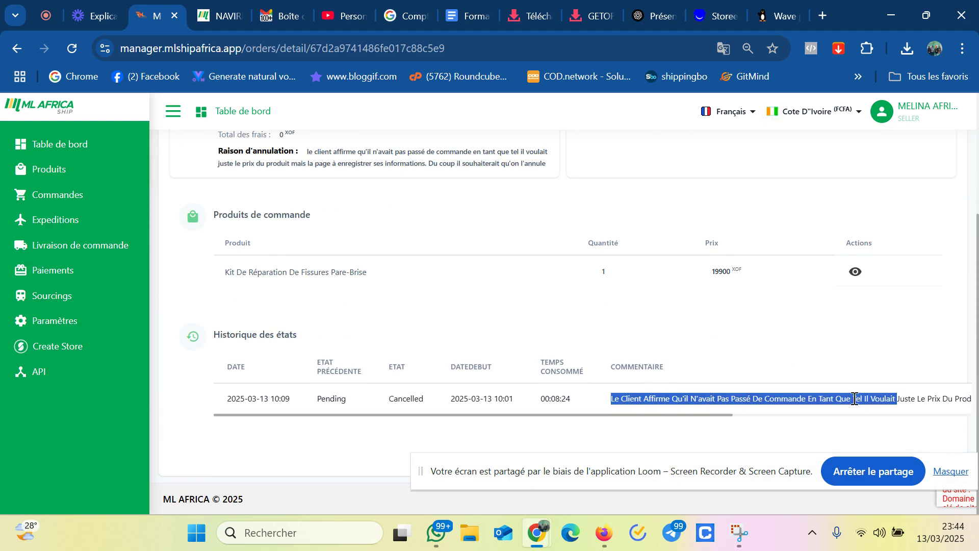
{"action": "scroll", "coordinate": [390, 349], "scroll_direction": "up", "scroll_amount": 3}
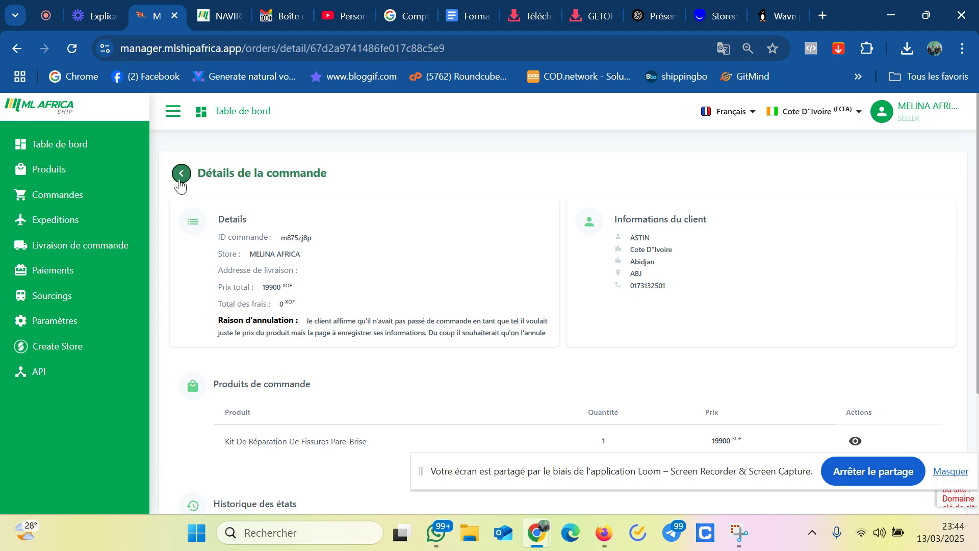
{"action": "left_click", "coordinate": [181, 174]}
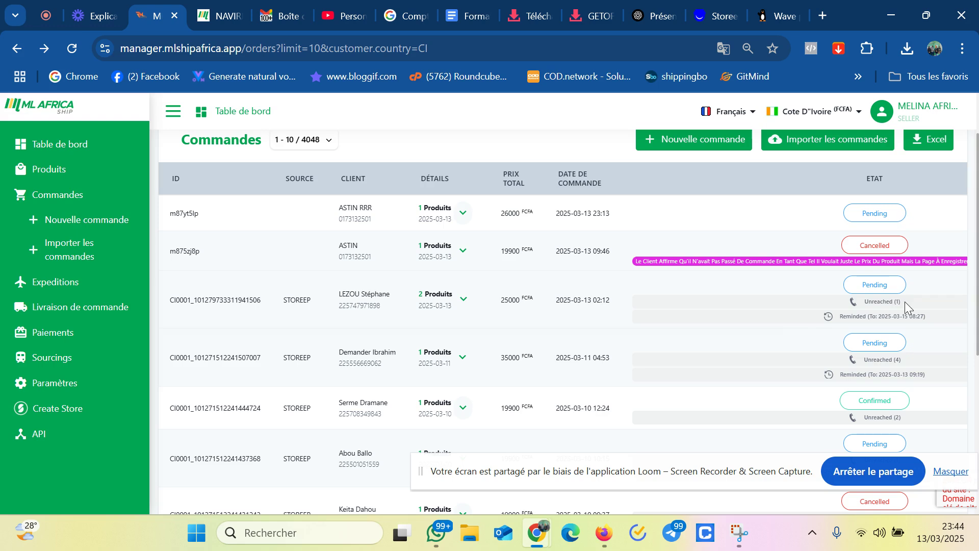
Open the details of the pending 25000 FCFA order, read its status history comment, and return to the orders list
{"action": "left_click_drag", "start_coordinate": [905, 301], "coordinate": [943, 312]}
{"action": "left_click", "coordinate": [941, 306]}
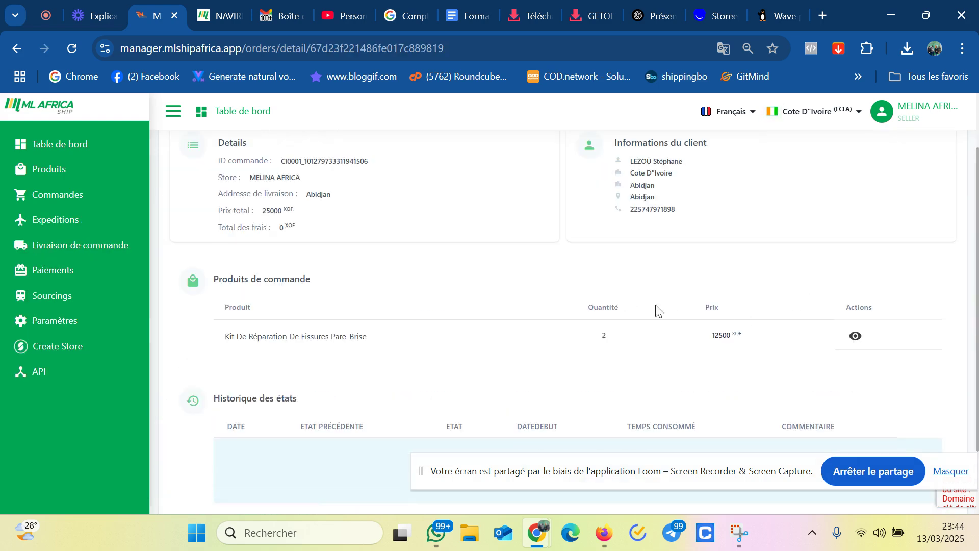
{"action": "scroll", "coordinate": [641, 313], "scroll_direction": "down", "scroll_amount": 3}
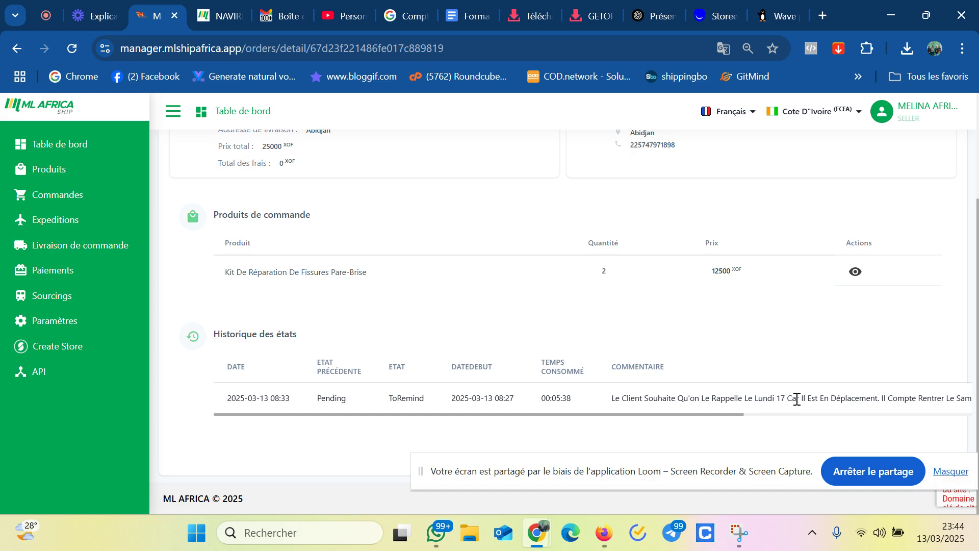
{"action": "left_click_drag", "start_coordinate": [875, 398], "coordinate": [233, 391]}
{"action": "scroll", "coordinate": [167, 157], "scroll_direction": "up", "scroll_amount": 3}
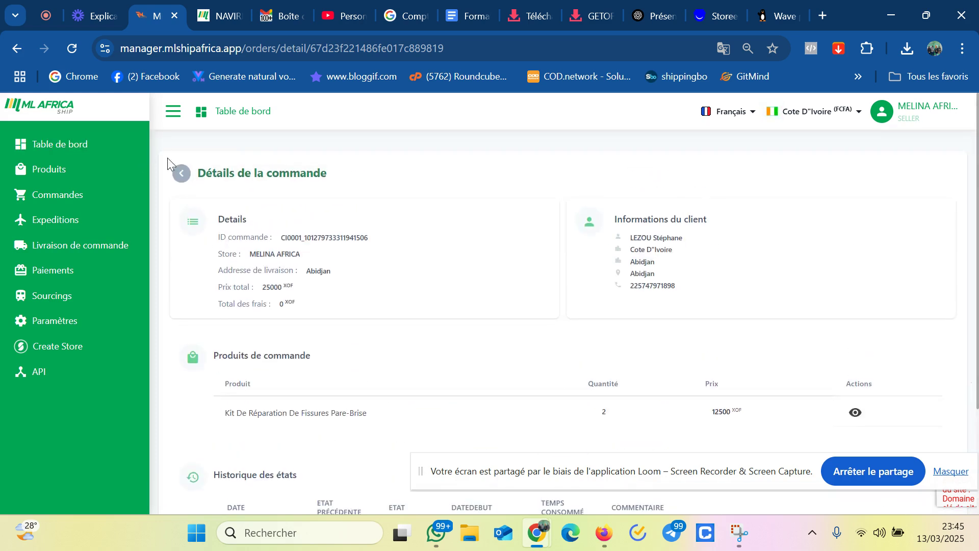
{"action": "left_click", "coordinate": [182, 174]}
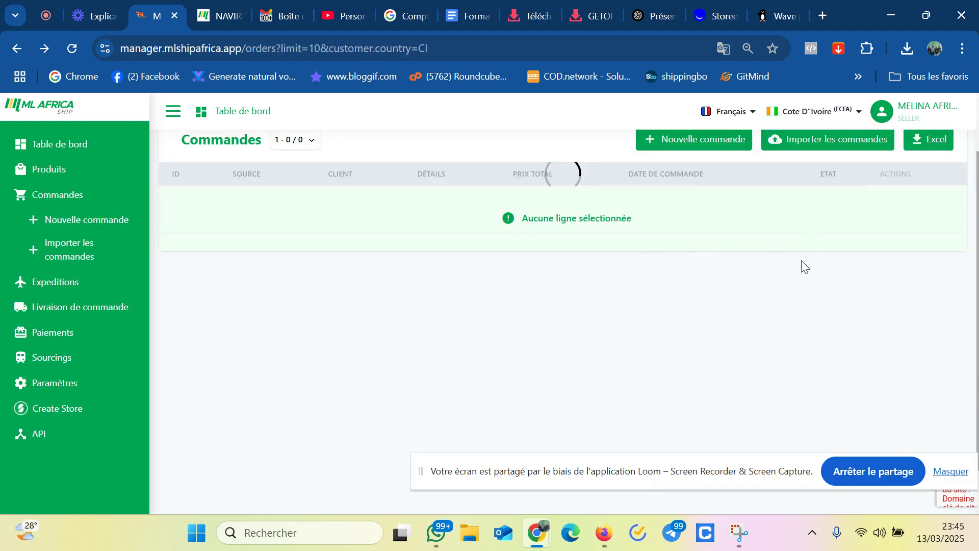
{"action": "scroll", "coordinate": [809, 284], "scroll_direction": "down", "scroll_amount": 2}
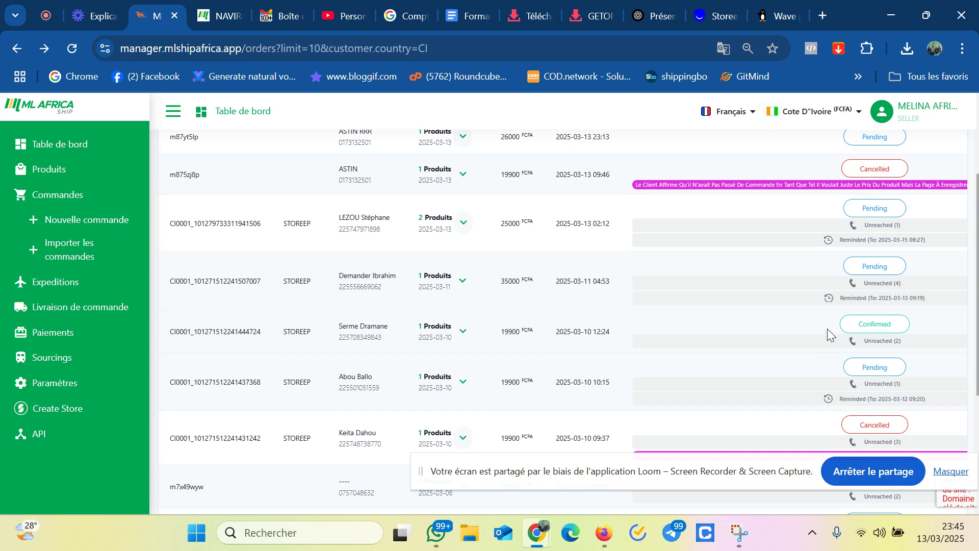
{"action": "left_click_drag", "start_coordinate": [830, 342], "coordinate": [914, 341]}
{"action": "scroll", "coordinate": [867, 344], "scroll_direction": "right", "scroll_amount": 5}
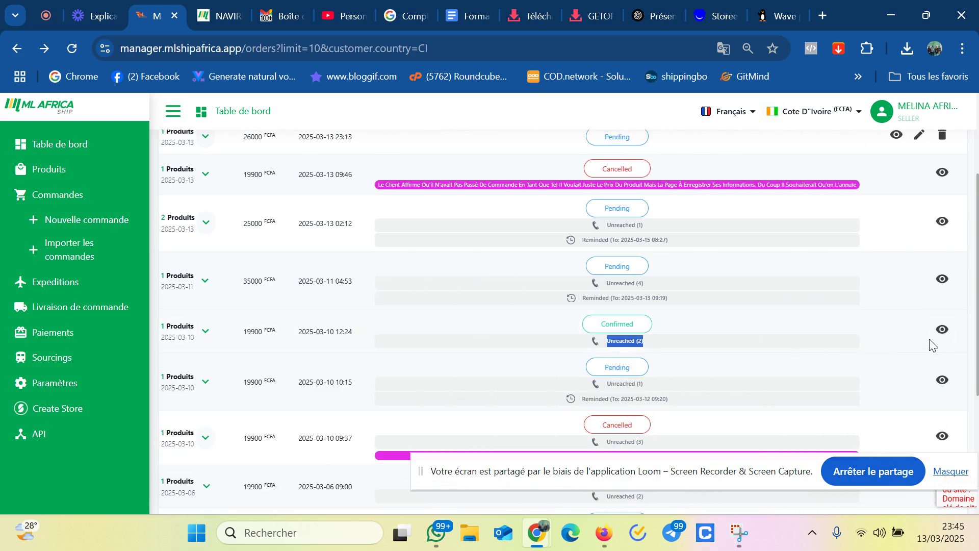
{"action": "left_click", "coordinate": [941, 331]}
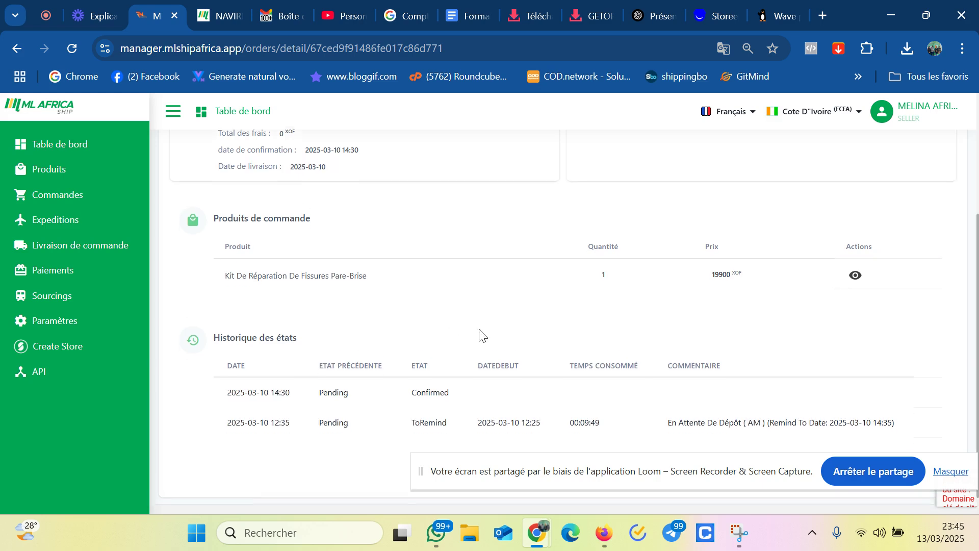
{"action": "scroll", "coordinate": [479, 335], "scroll_direction": "down", "scroll_amount": 1}
{"action": "left_click_drag", "start_coordinate": [412, 403], "coordinate": [452, 408]}
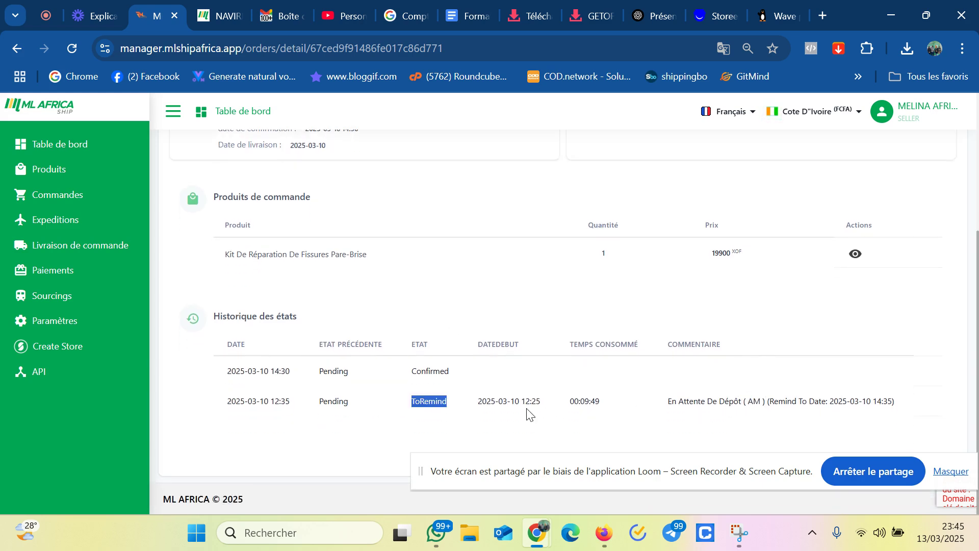
{"action": "scroll", "coordinate": [197, 190], "scroll_direction": "up", "scroll_amount": 5}
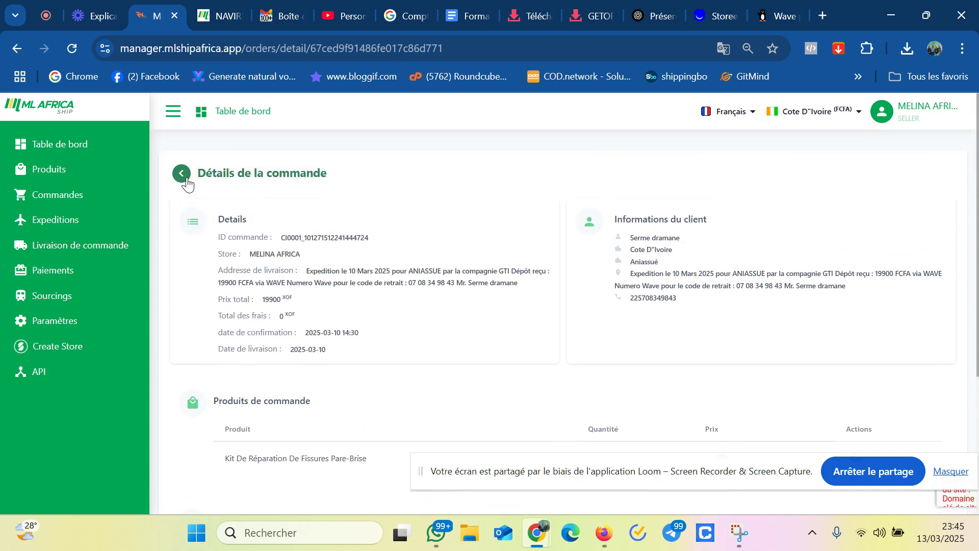
{"action": "left_click", "coordinate": [182, 175]}
Open the details of the pending 35000 FCFA order, review its call attempts and reminder comment in the status history, and return to the orders list
{"action": "scroll", "coordinate": [732, 275], "scroll_direction": "up", "scroll_amount": 2}
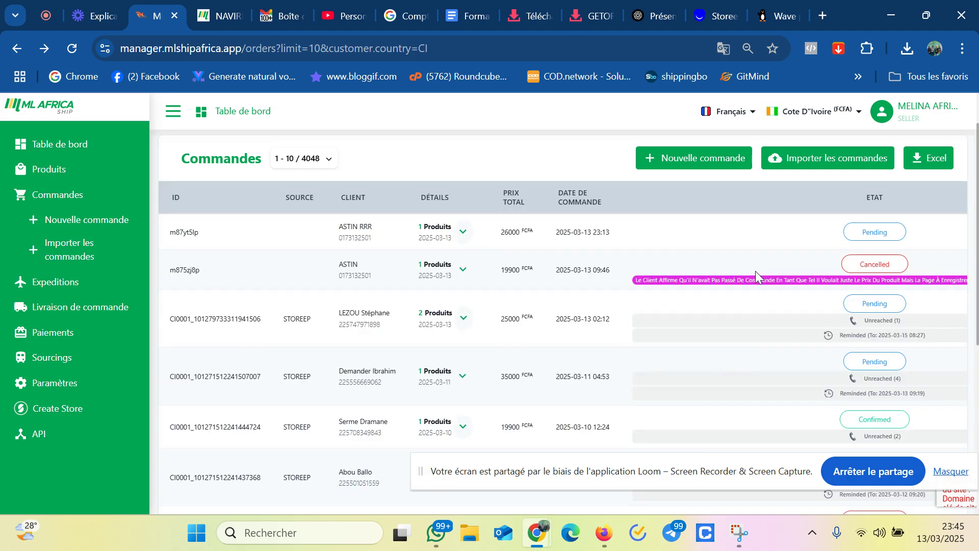
{"action": "scroll", "coordinate": [793, 290], "scroll_direction": "down", "scroll_amount": 2}
{"action": "scroll", "coordinate": [850, 305], "scroll_direction": "down", "scroll_amount": 2}
{"action": "triple_click", "coordinate": [856, 222]}
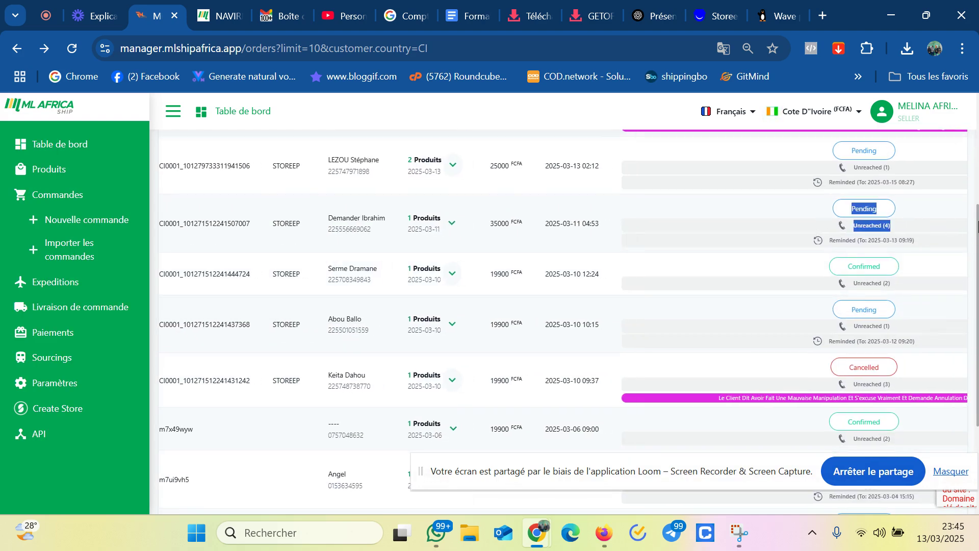
{"action": "scroll", "coordinate": [832, 236], "scroll_direction": "right", "scroll_amount": 5}
{"action": "left_click", "coordinate": [942, 224]}
{"action": "scroll", "coordinate": [597, 233], "scroll_direction": "down", "scroll_amount": 2}
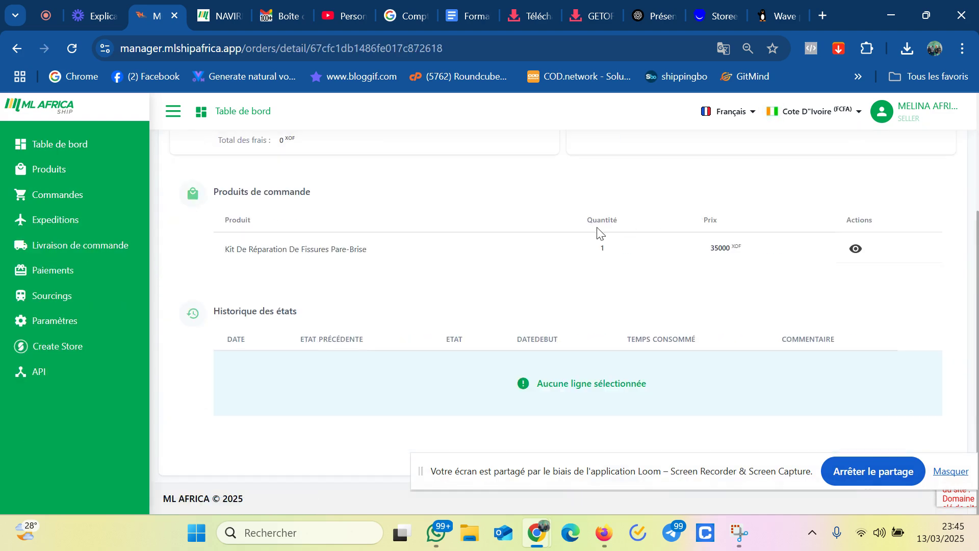
{"action": "scroll", "coordinate": [634, 317], "scroll_direction": "down", "scroll_amount": 1}
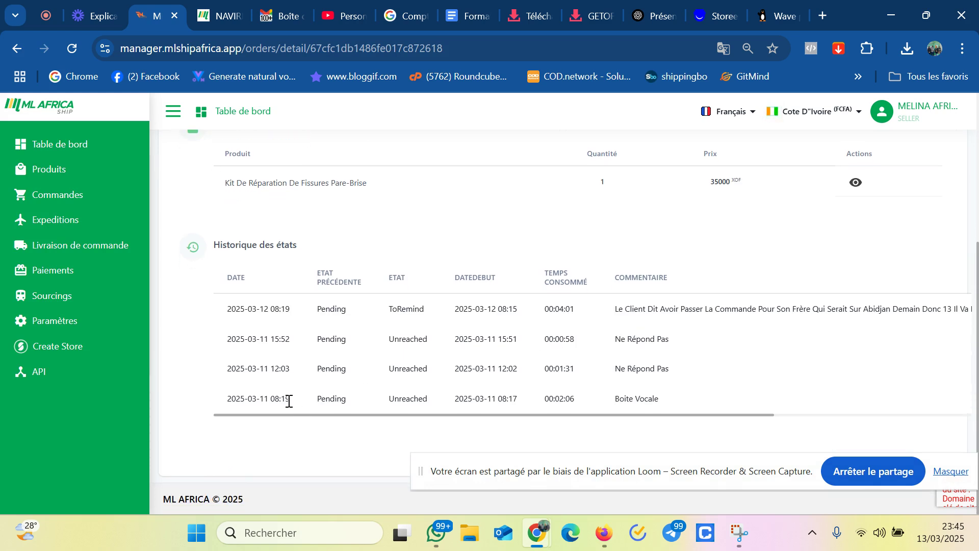
{"action": "left_click_drag", "start_coordinate": [290, 398], "coordinate": [925, 313]}
{"action": "left_click", "coordinate": [790, 334]}
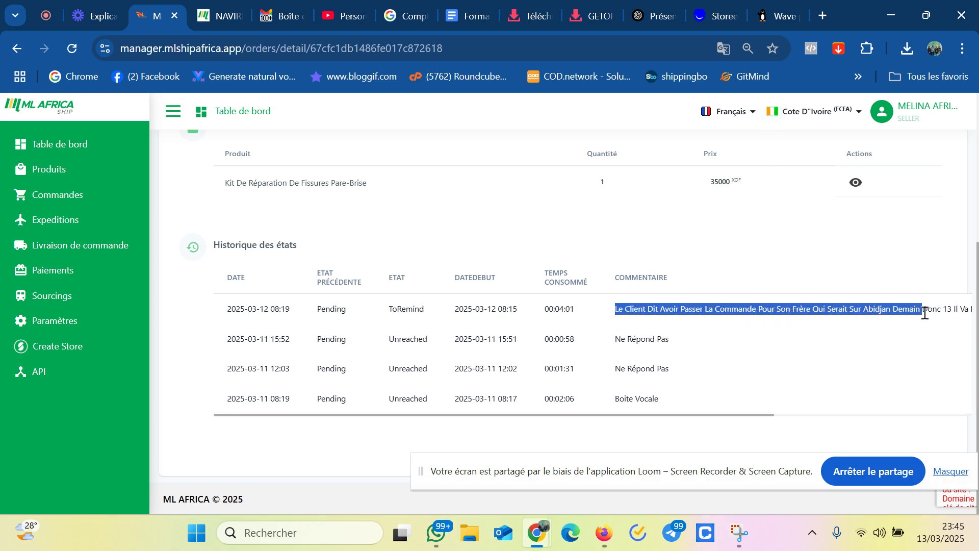
{"action": "scroll", "coordinate": [393, 313], "scroll_direction": "up", "scroll_amount": 5}
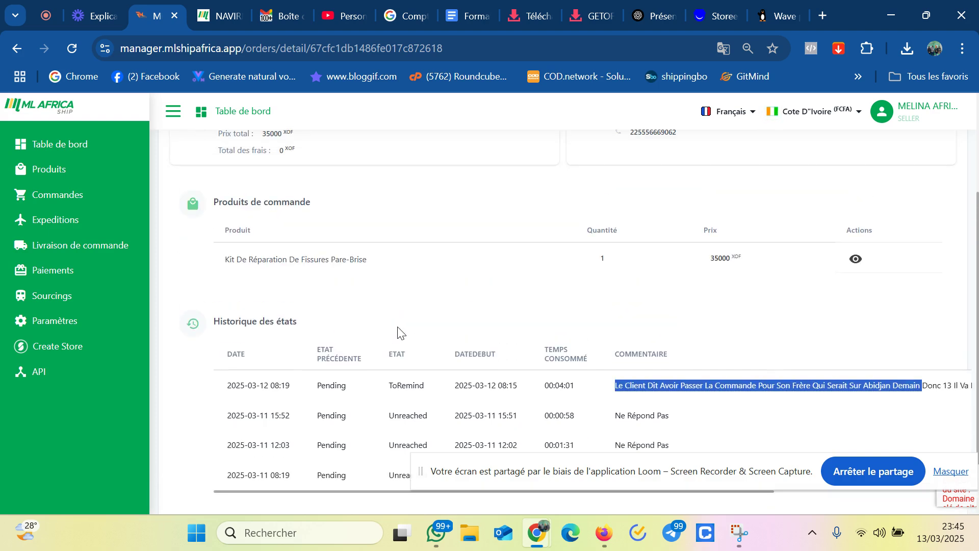
{"action": "left_click", "coordinate": [182, 173]}
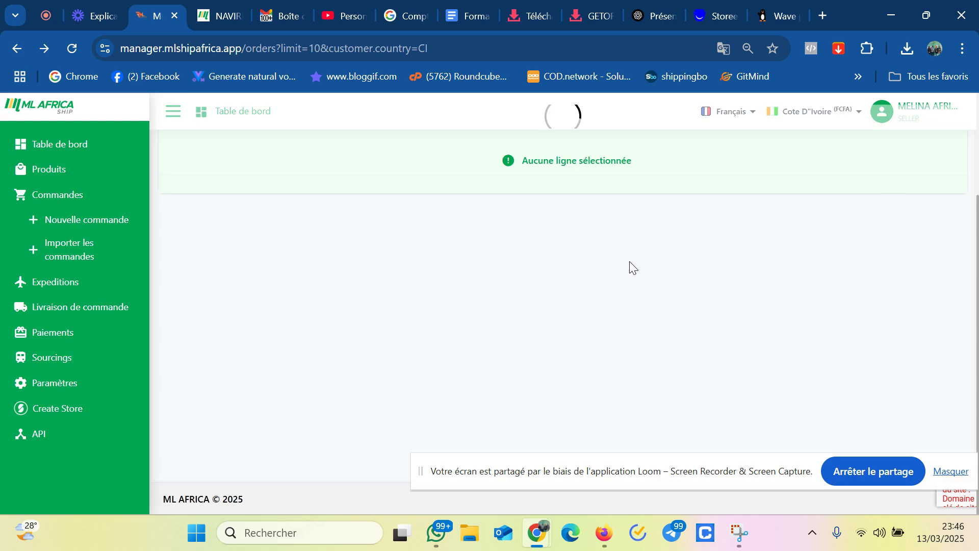
{"action": "scroll", "coordinate": [821, 258], "scroll_direction": "down", "scroll_amount": 3}
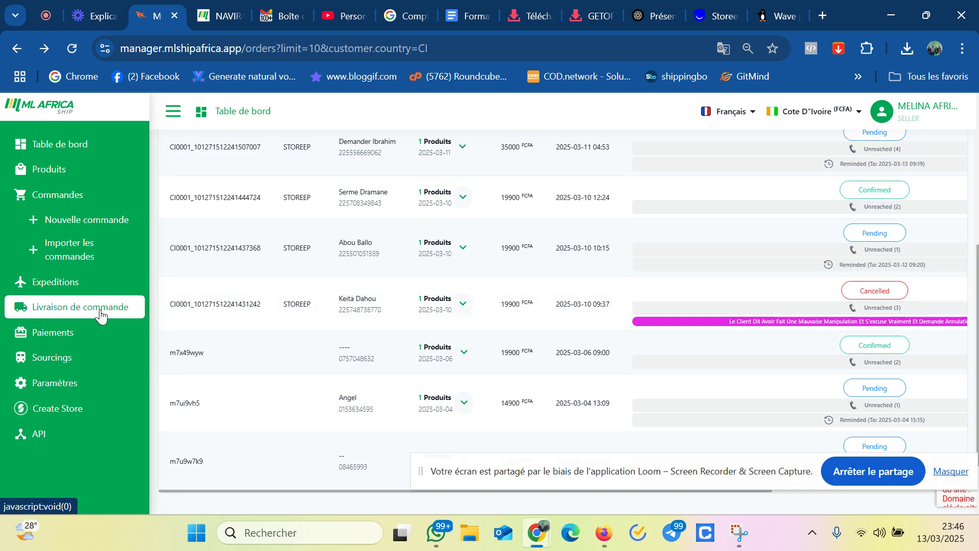
Open the Livraisons list of order deliveries and review the delivery dates, tracking numbers and states on its first page
{"action": "left_click", "coordinate": [81, 312]}
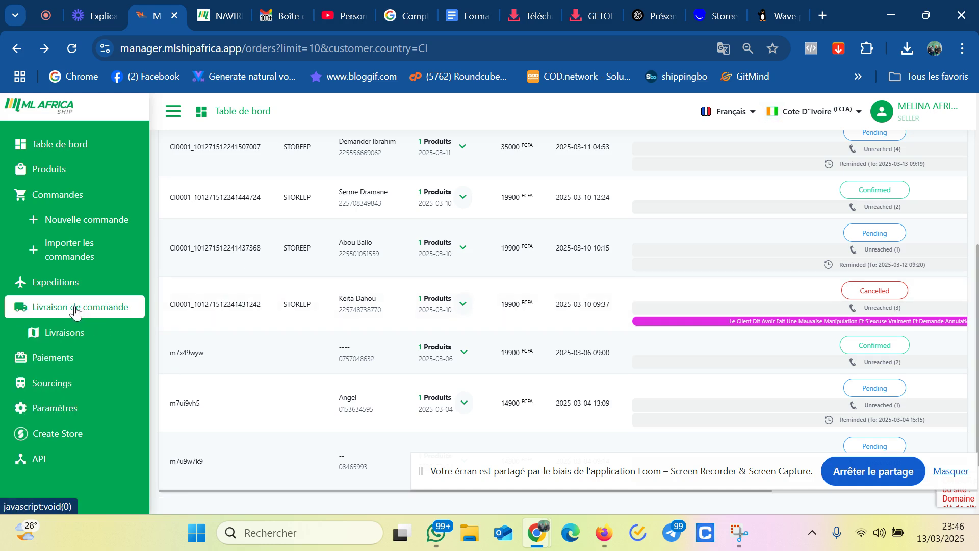
{"action": "left_click", "coordinate": [77, 344]}
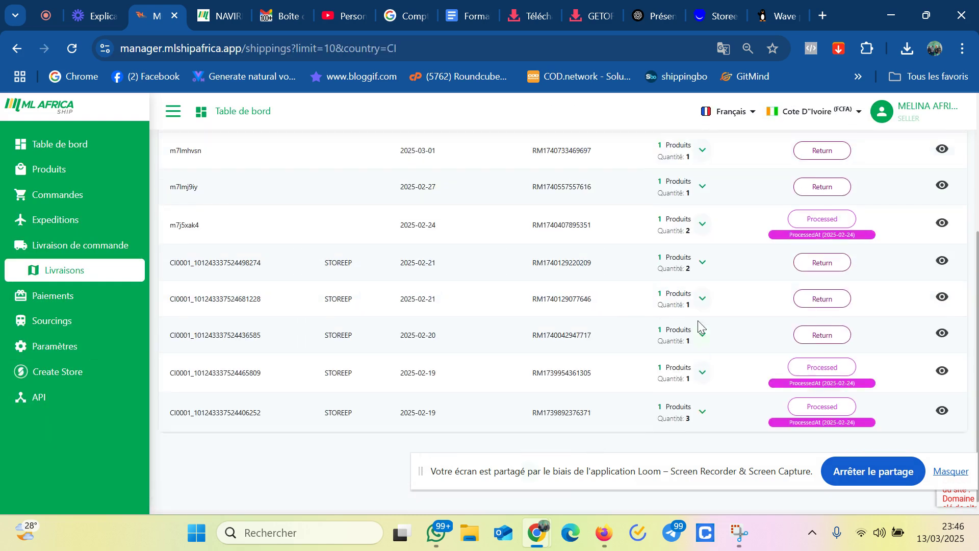
{"action": "scroll", "coordinate": [697, 320], "scroll_direction": "up", "scroll_amount": 4}
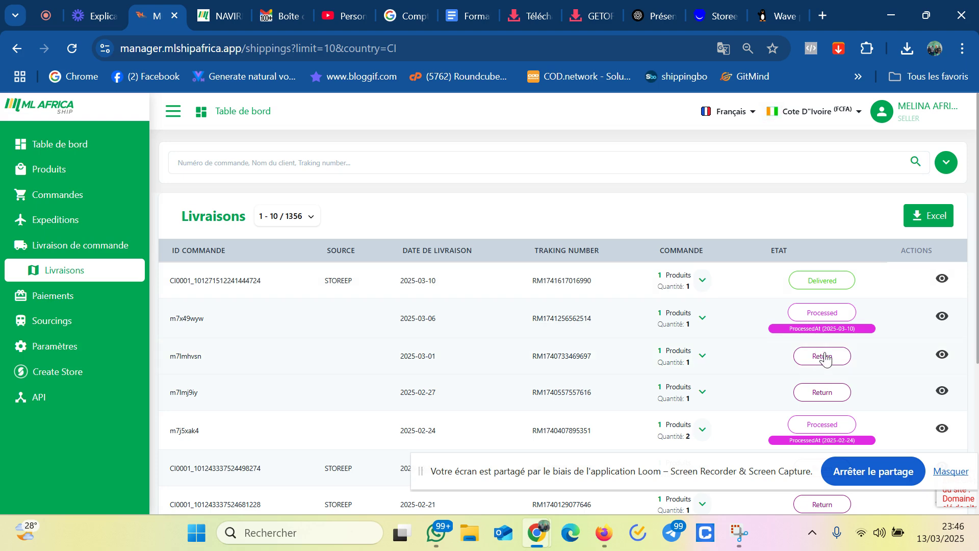
{"action": "scroll", "coordinate": [736, 324], "scroll_direction": "down", "scroll_amount": 2}
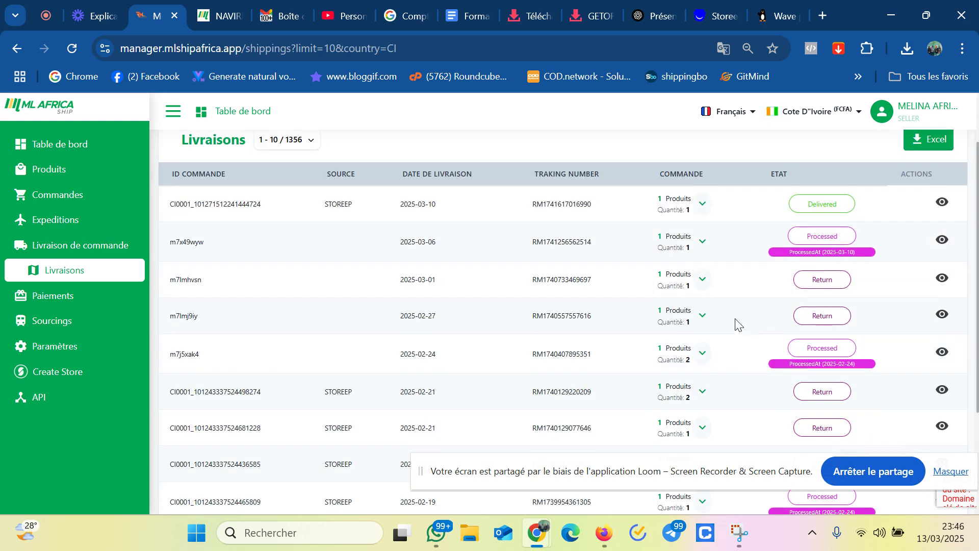
{"action": "scroll", "coordinate": [763, 311], "scroll_direction": "down", "scroll_amount": 2}
{"action": "scroll", "coordinate": [769, 313], "scroll_direction": "up", "scroll_amount": 2}
{"action": "scroll", "coordinate": [572, 255], "scroll_direction": "down", "scroll_amount": 2}
{"action": "scroll", "coordinate": [904, 246], "scroll_direction": "up", "scroll_amount": 4}
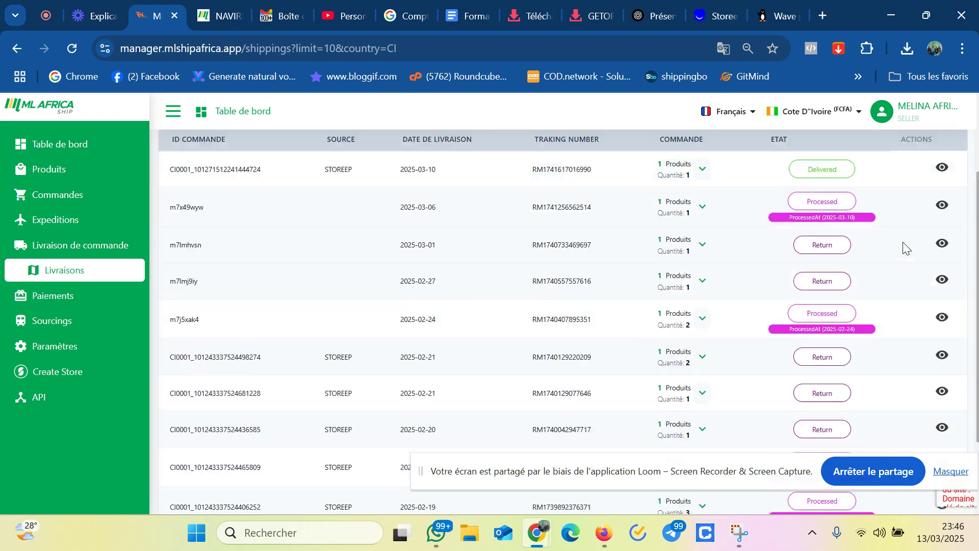
Open the details of the delivered shipment from 2025-03-10, review its shipping history, and return to the deliveries list
{"action": "left_click", "coordinate": [942, 278]}
{"action": "scroll", "coordinate": [635, 283], "scroll_direction": "down", "scroll_amount": 5}
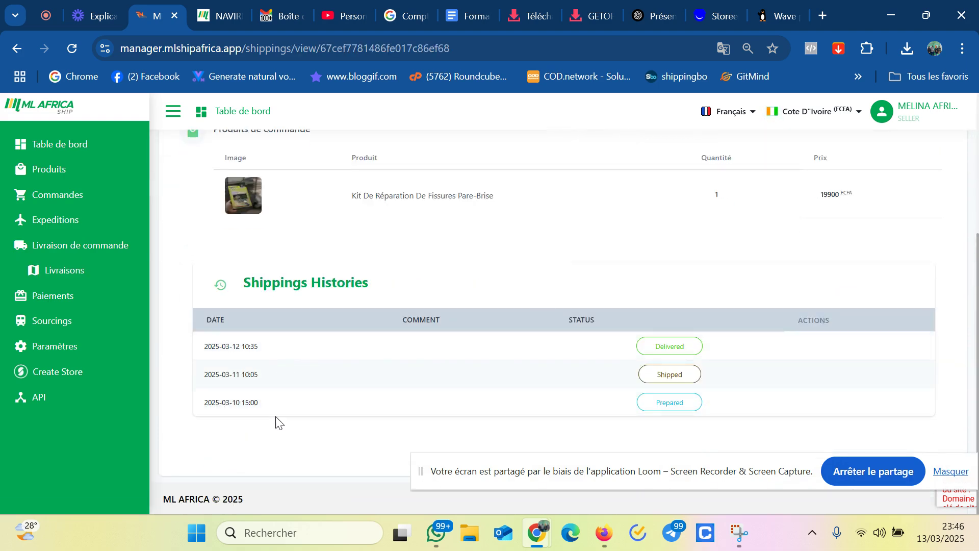
{"action": "scroll", "coordinate": [352, 380], "scroll_direction": "up", "scroll_amount": 5}
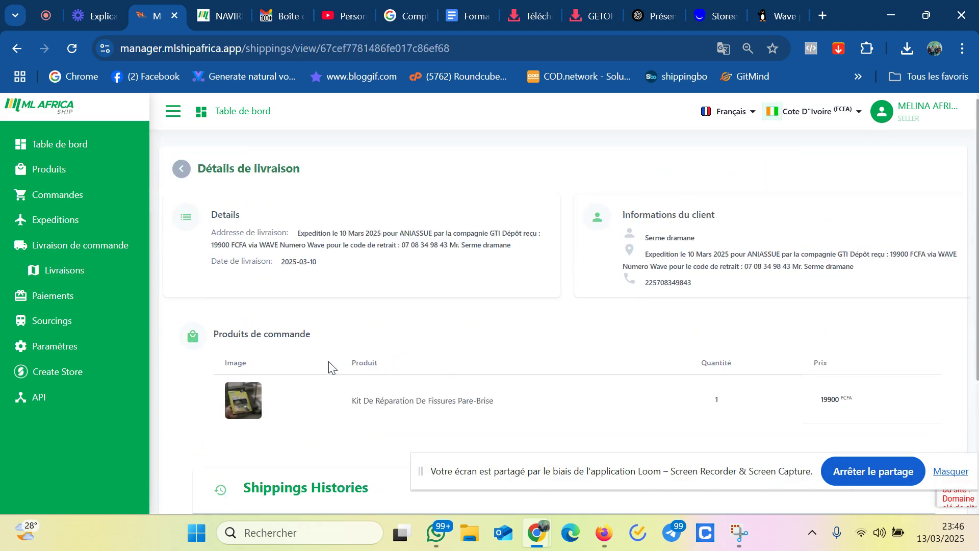
{"action": "left_click", "coordinate": [176, 176]}
Go to page 2 of the deliveries list and review the returned and processed deliveries
{"action": "scroll", "coordinate": [765, 271], "scroll_direction": "down", "scroll_amount": 5}
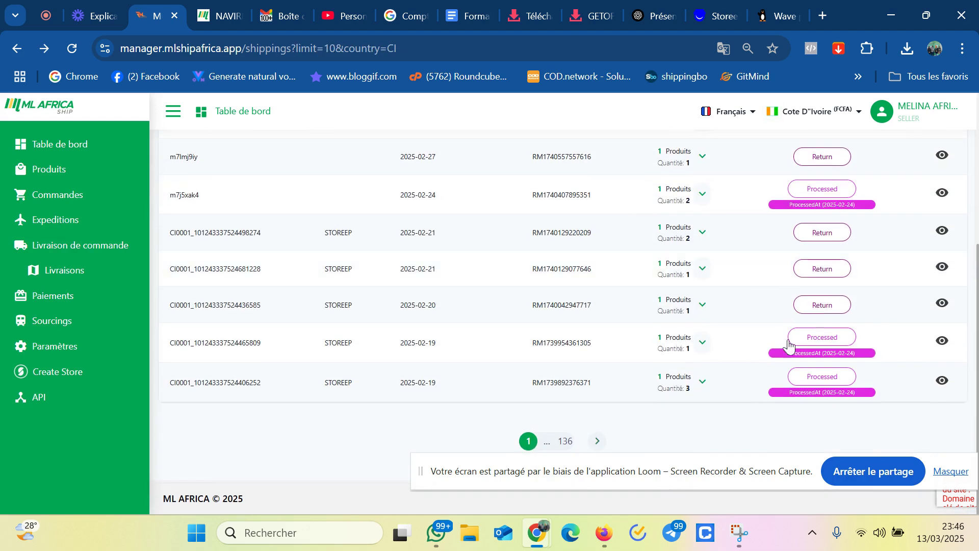
{"action": "left_click", "coordinate": [597, 441]}
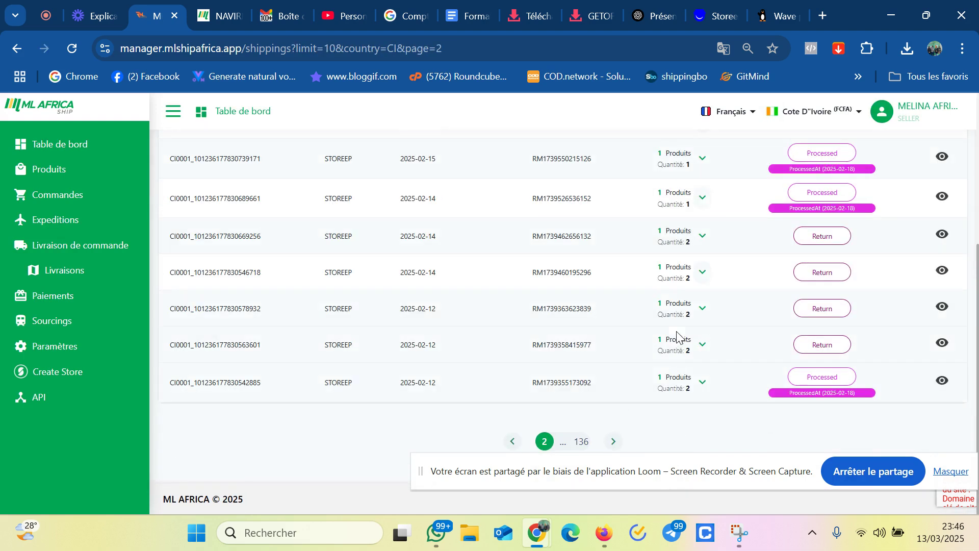
{"action": "scroll", "coordinate": [724, 334], "scroll_direction": "up", "scroll_amount": 2}
{"action": "scroll", "coordinate": [728, 334], "scroll_direction": "down", "scroll_amount": 1}
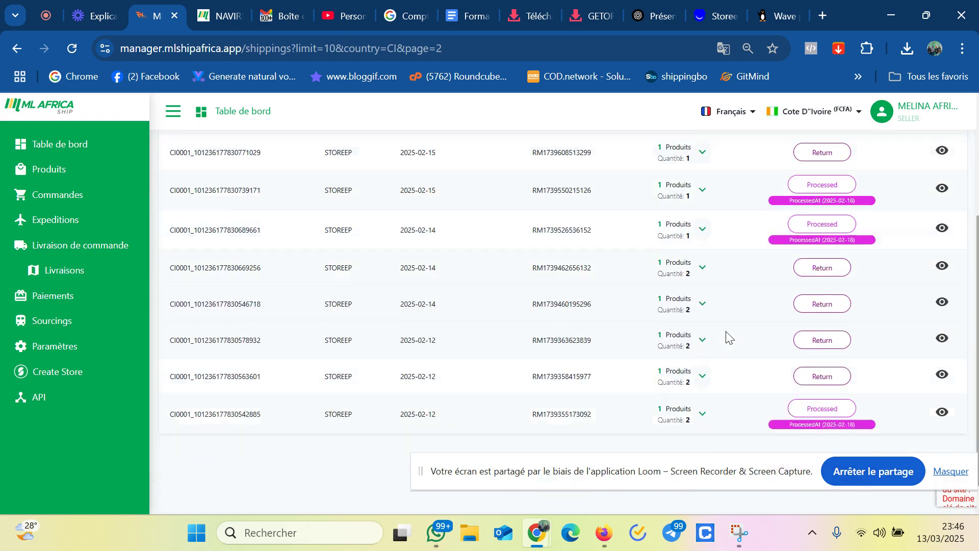
{"action": "scroll", "coordinate": [729, 335], "scroll_direction": "up", "scroll_amount": 2}
{"action": "scroll", "coordinate": [730, 336], "scroll_direction": "down", "scroll_amount": 4}
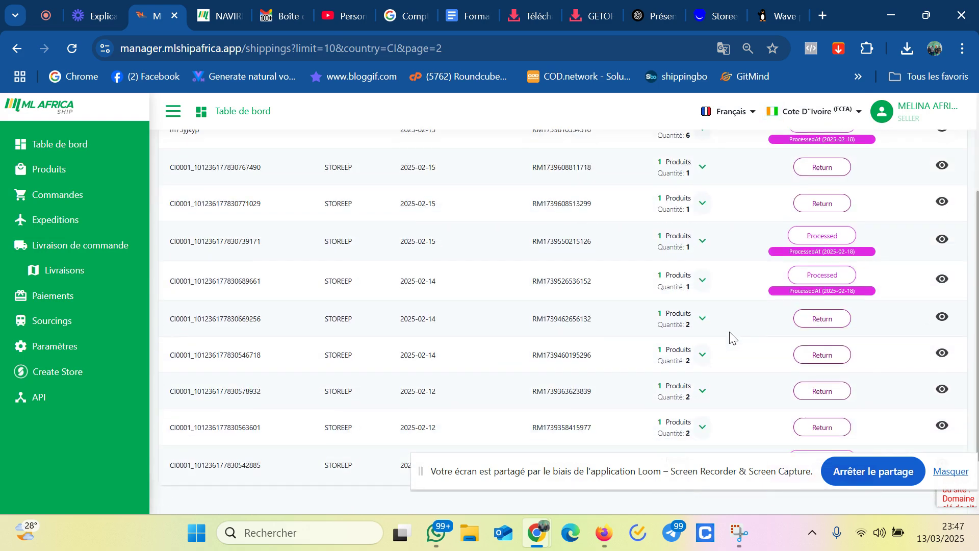
Go to page 3 of the deliveries list and highlight the Processed state and processing date of the 2025-02-12 delivery
{"action": "left_click", "coordinate": [613, 442]}
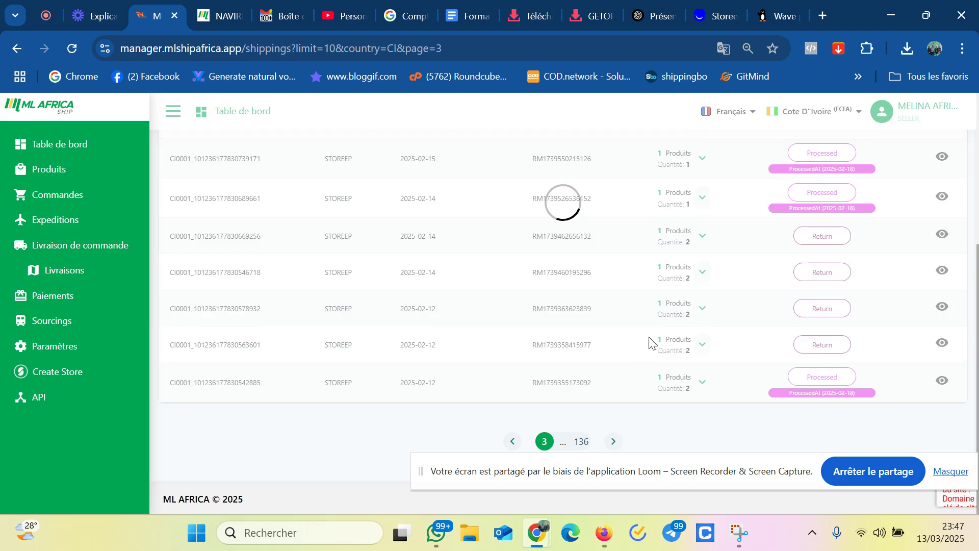
{"action": "scroll", "coordinate": [719, 319], "scroll_direction": "up", "scroll_amount": 4}
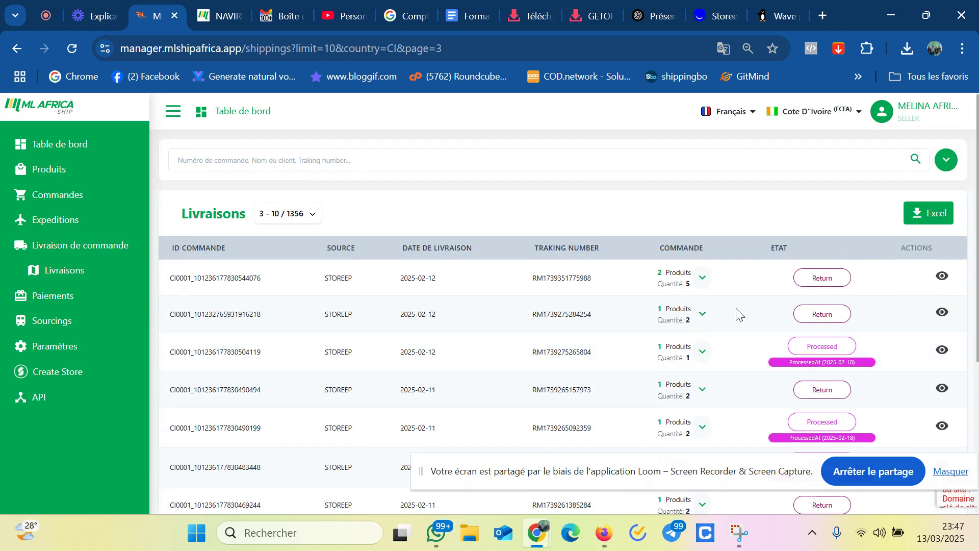
{"action": "scroll", "coordinate": [745, 315], "scroll_direction": "down", "scroll_amount": 1}
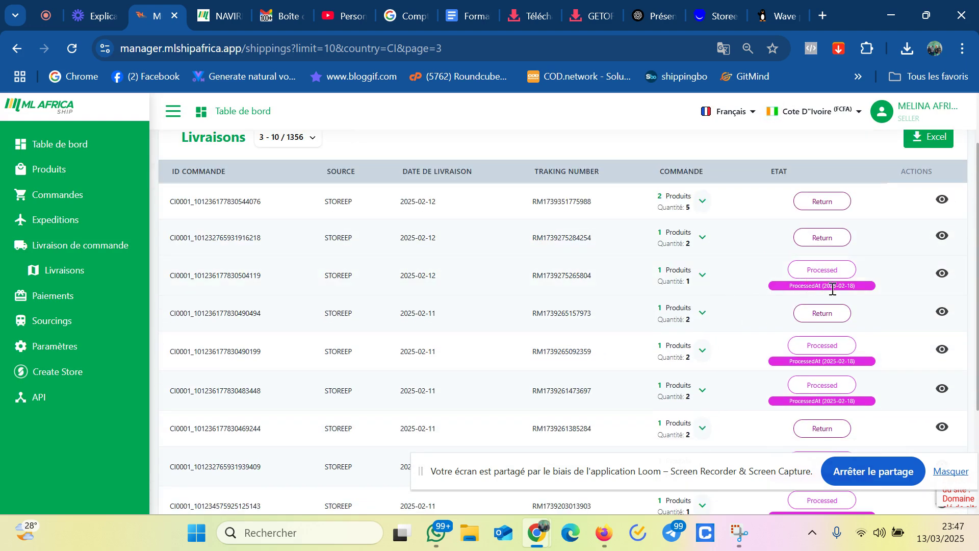
{"action": "left_click_drag", "start_coordinate": [857, 286], "coordinate": [812, 278]}
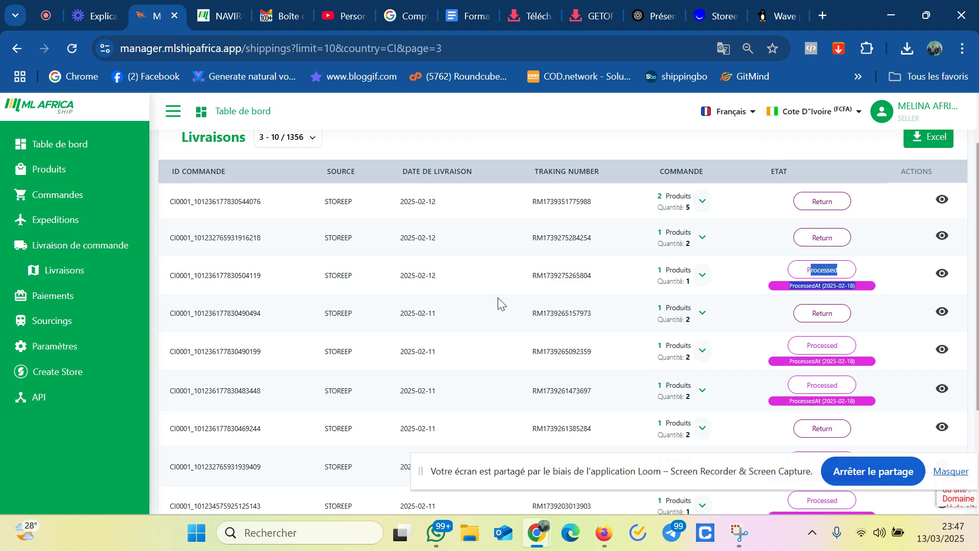
Open the details of the returned two-product delivery from 2025-02-12, read the comments in its shipping history, and return to the list
{"action": "left_click", "coordinate": [941, 199]}
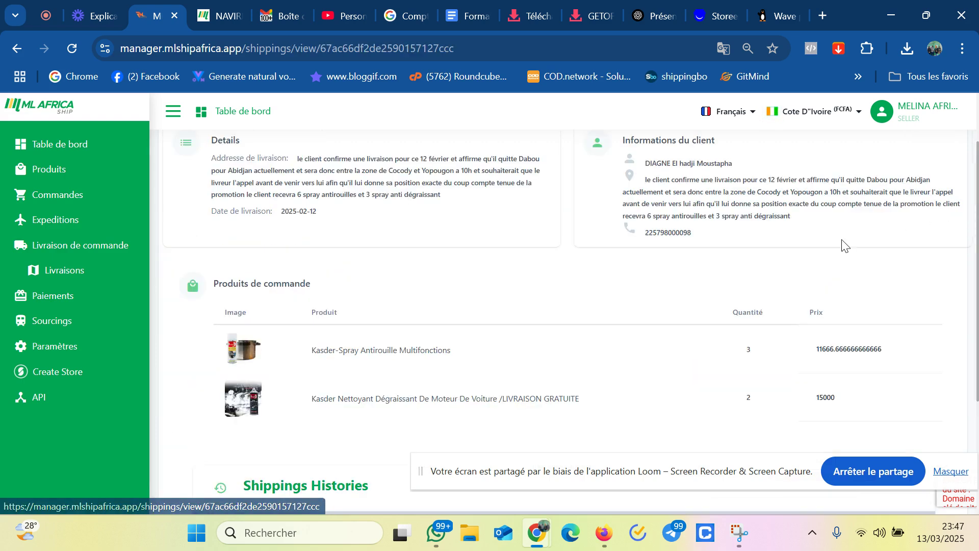
{"action": "scroll", "coordinate": [628, 273], "scroll_direction": "down", "scroll_amount": 3}
{"action": "scroll", "coordinate": [525, 316], "scroll_direction": "down", "scroll_amount": 2}
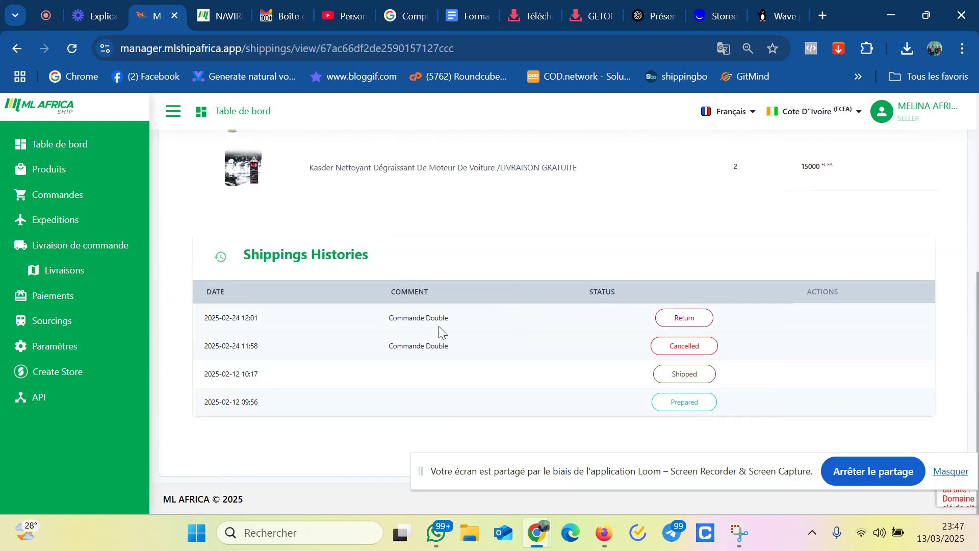
{"action": "scroll", "coordinate": [440, 331], "scroll_direction": "up", "scroll_amount": 10}
{"action": "left_click", "coordinate": [180, 169]}
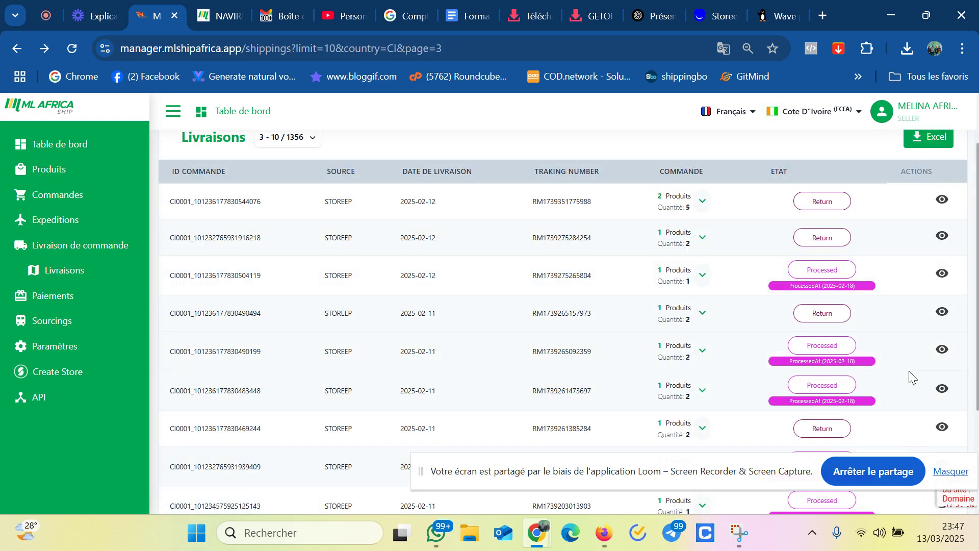
Open the details of the first returned delivery from 2025-02-11, read its shipping history comments, and return to the deliveries list
{"action": "left_click", "coordinate": [941, 312]}
{"action": "scroll", "coordinate": [512, 309], "scroll_direction": "down", "scroll_amount": 2}
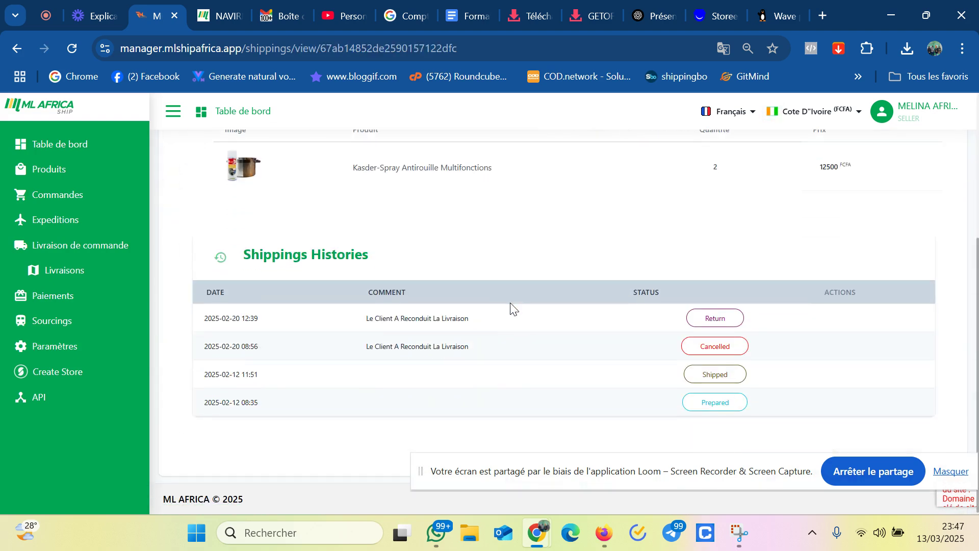
{"action": "scroll", "coordinate": [290, 265], "scroll_direction": "up", "scroll_amount": 5}
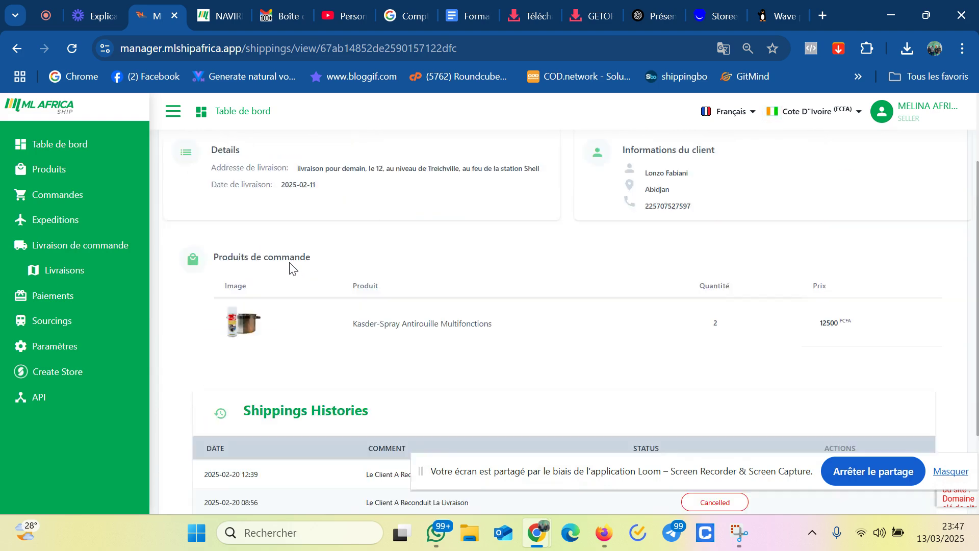
{"action": "left_click", "coordinate": [183, 178]}
{"action": "scroll", "coordinate": [886, 300], "scroll_direction": "down", "scroll_amount": 3}
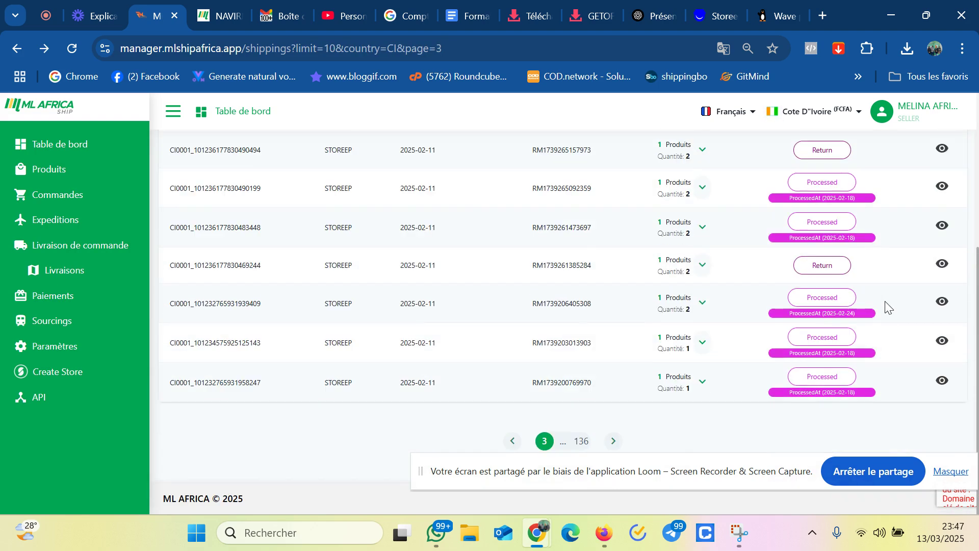